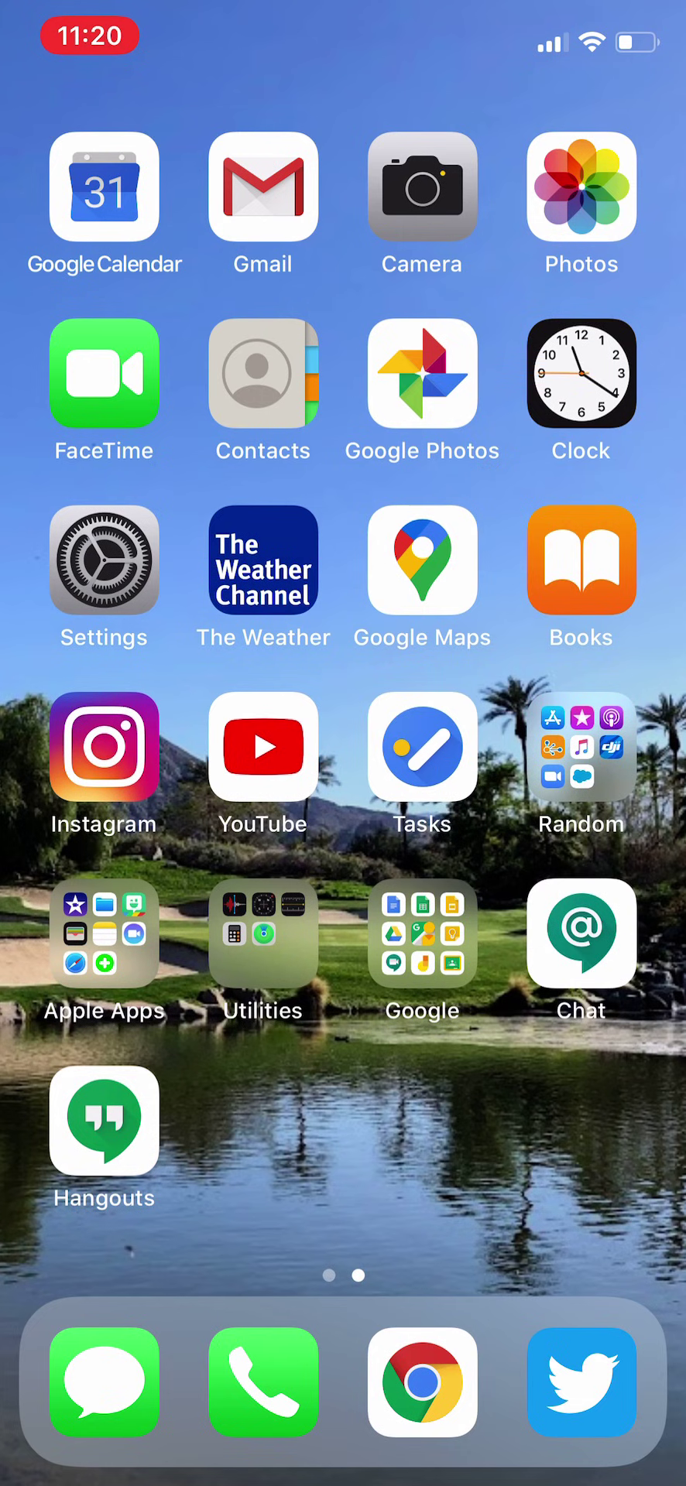
Step: Browse the phone's photo library, then close Photos and return to the home screen
left_click(582, 186)
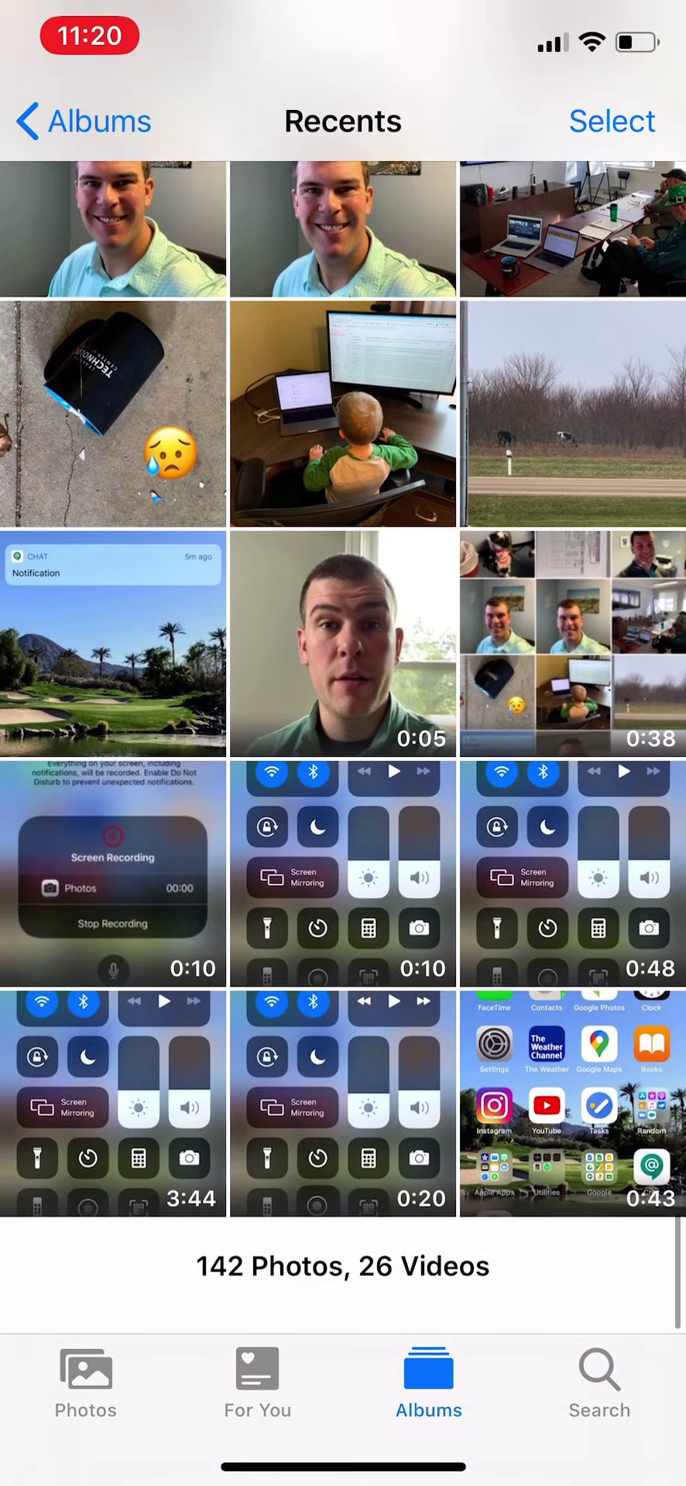
scroll(343, 697, "up", 5)
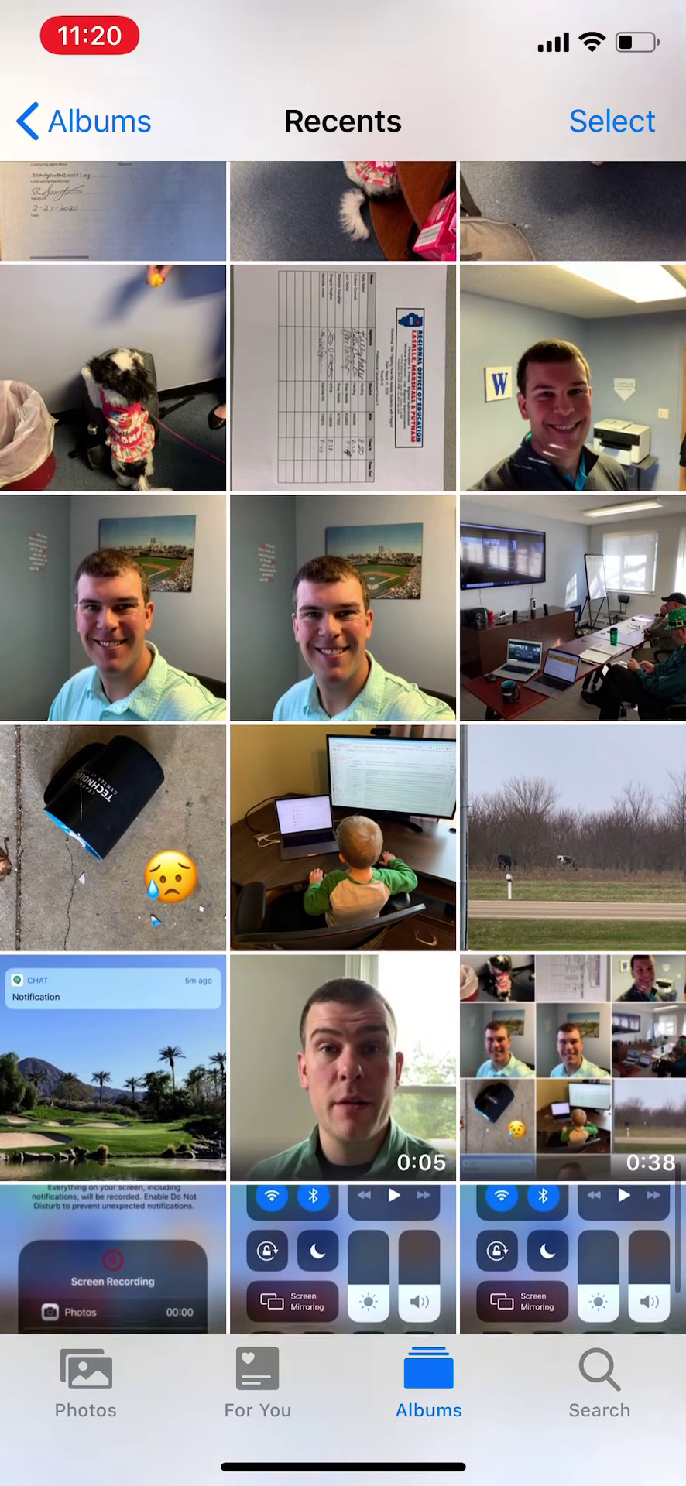
scroll(343, 696, "down", 5)
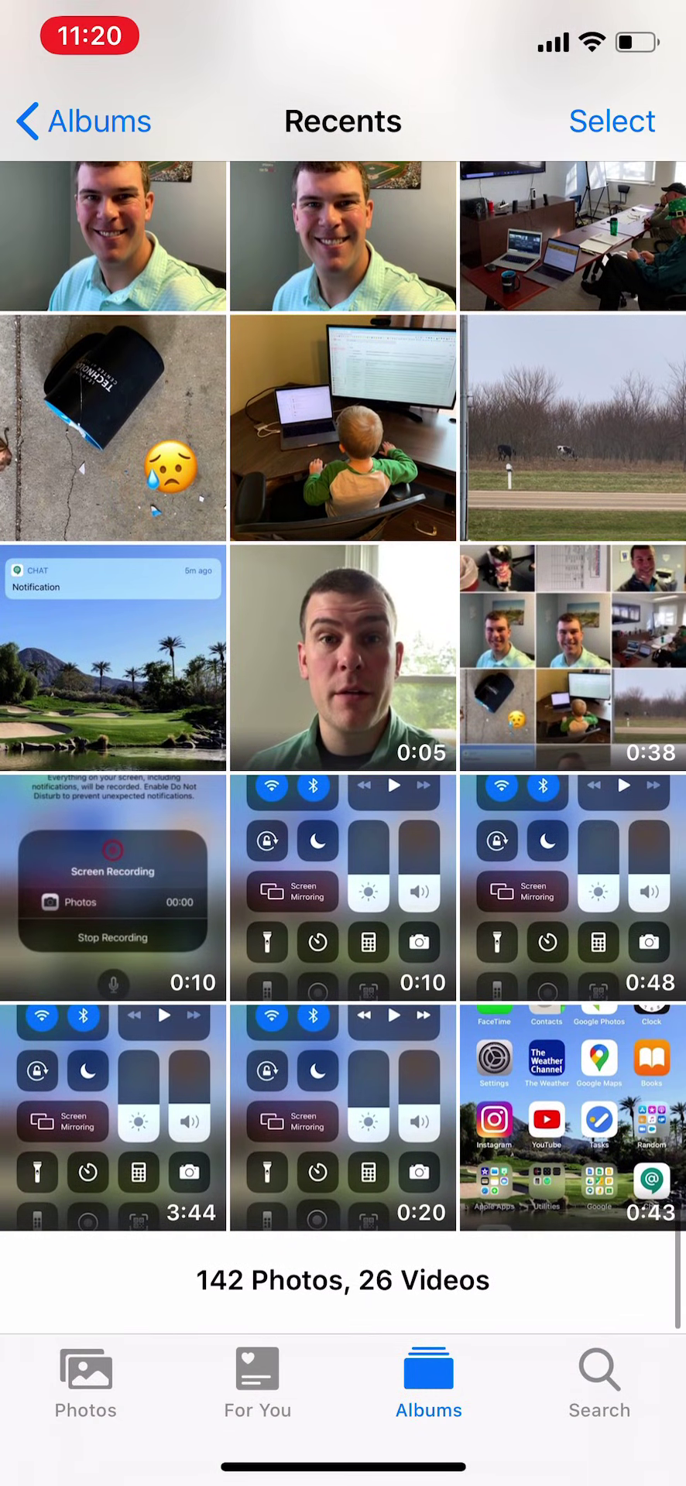
left_click_drag(343, 1467, 343, 1006)
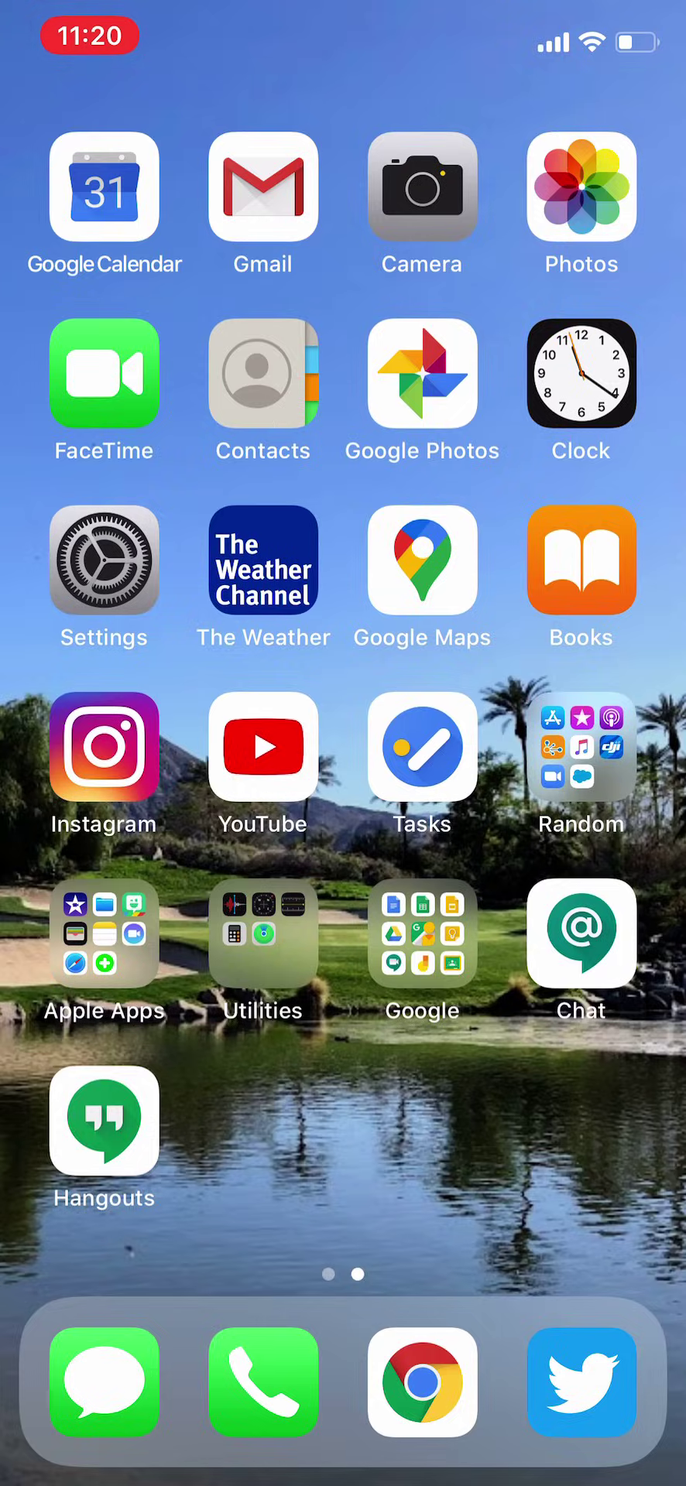
Step: Launch Google Classroom from the Google apps folder and show New Class's Classwork list
left_click(422, 934)
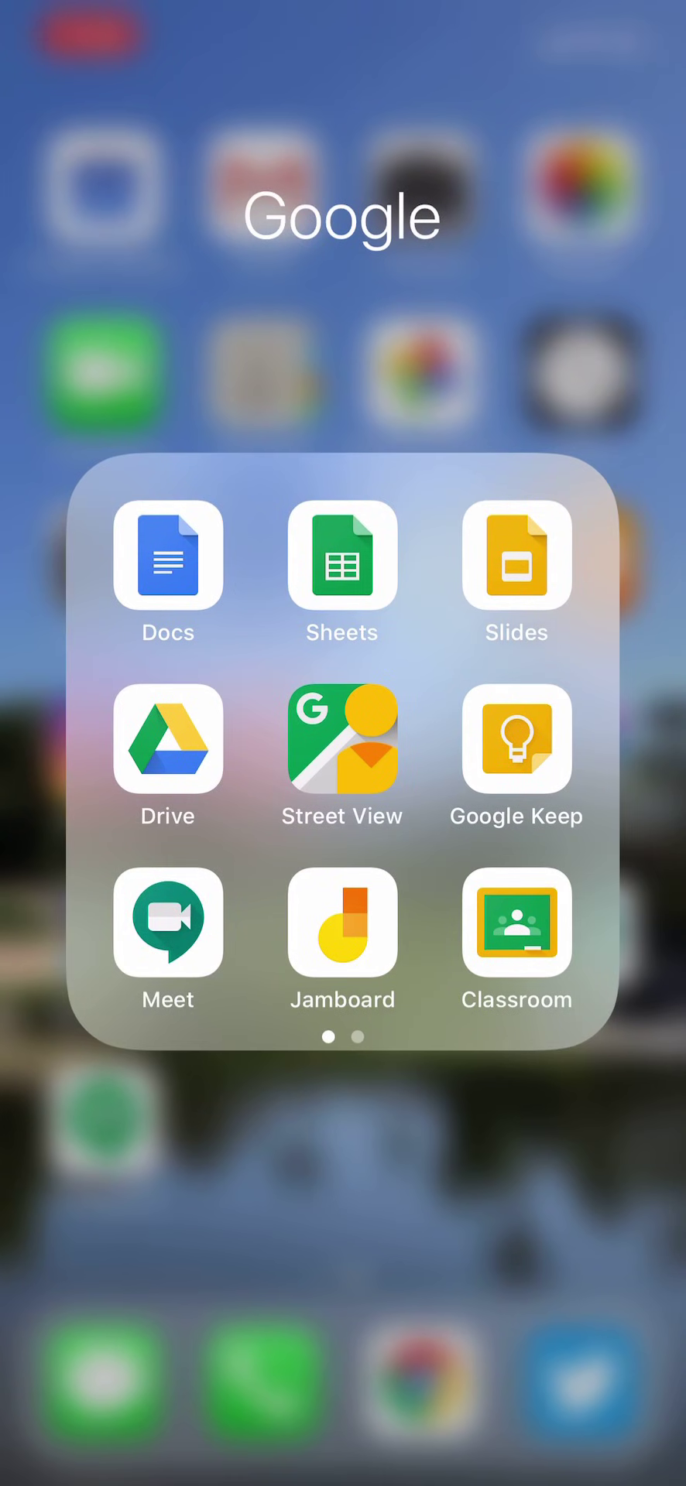
left_click(517, 921)
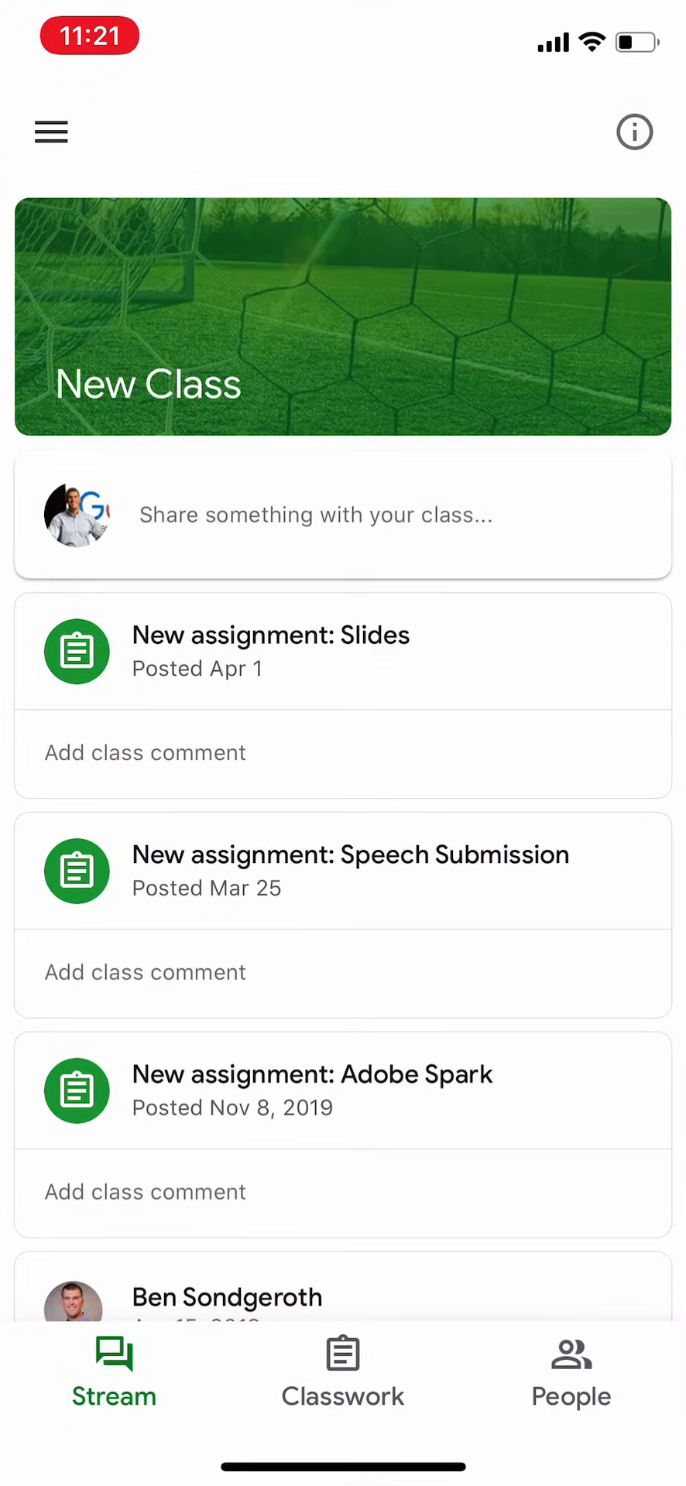
left_click(51, 132)
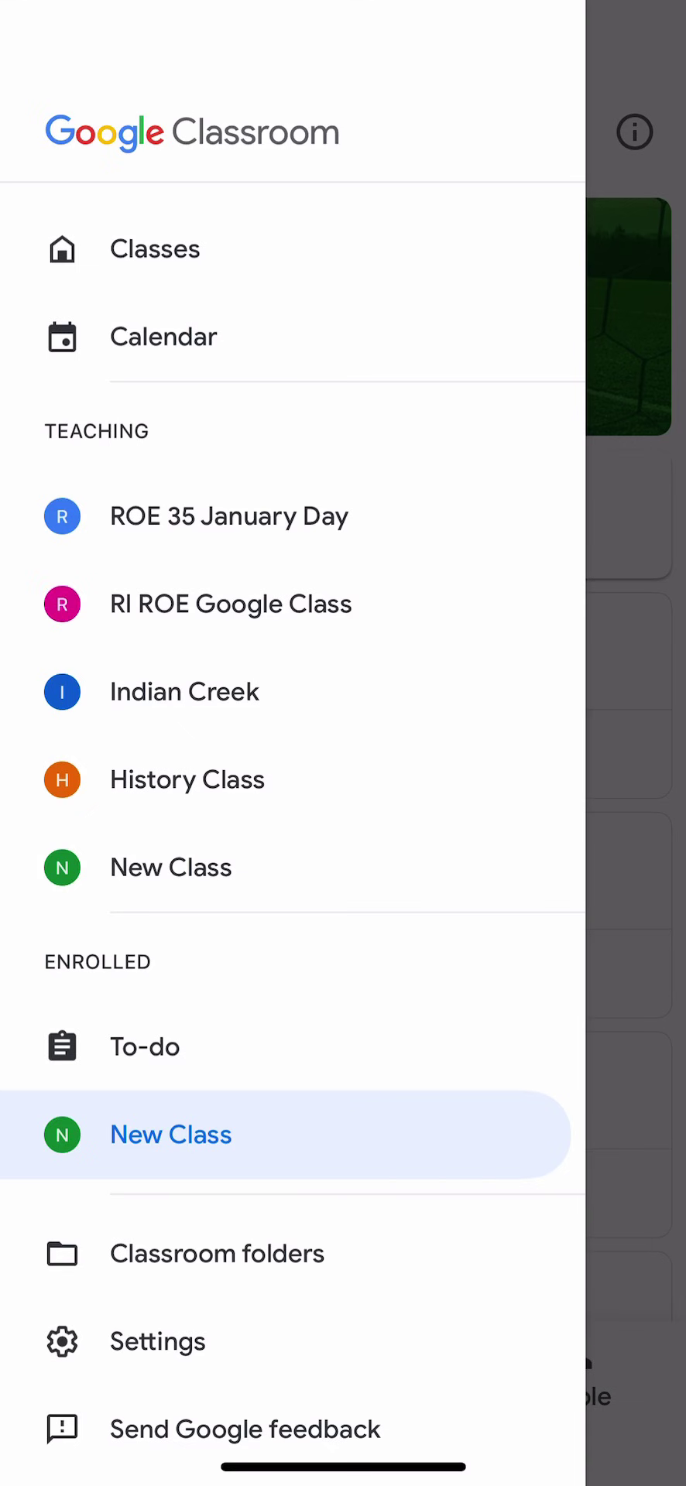
left_click(635, 697)
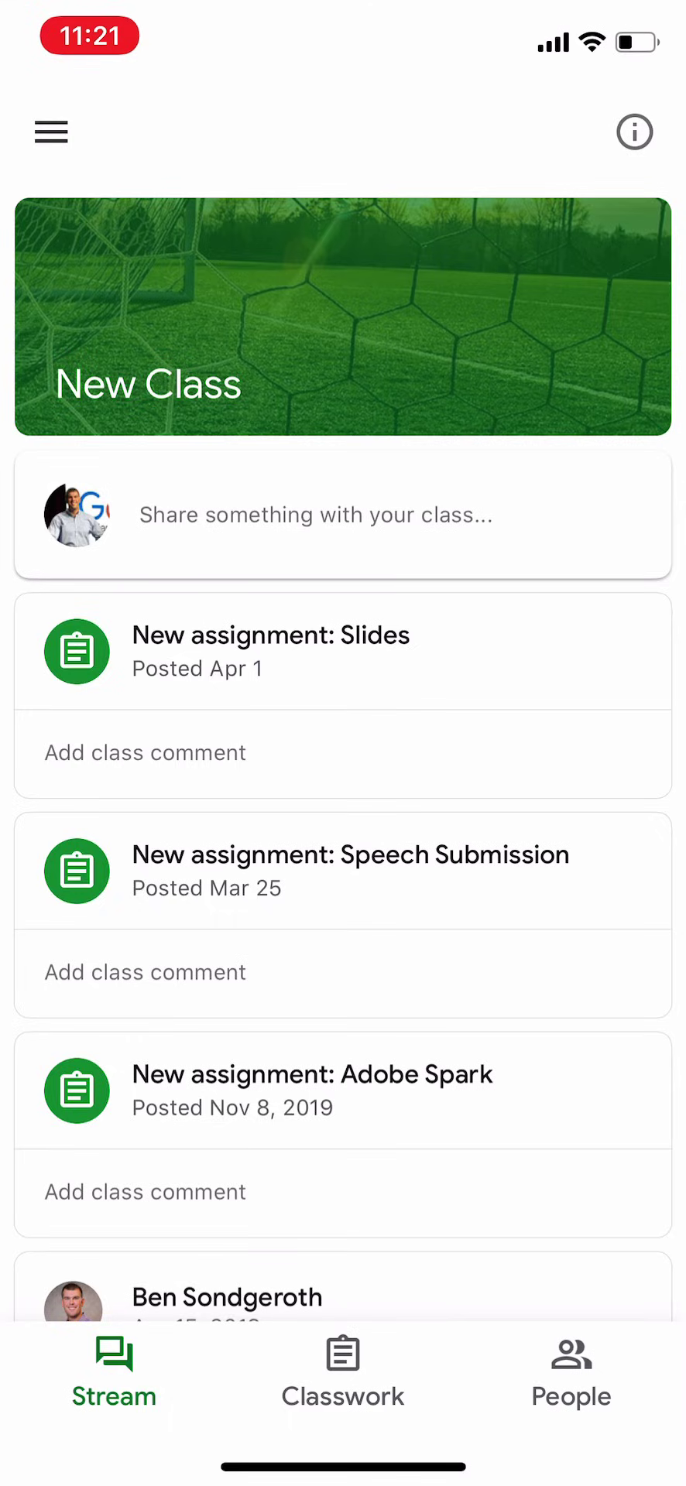
left_click(342, 1370)
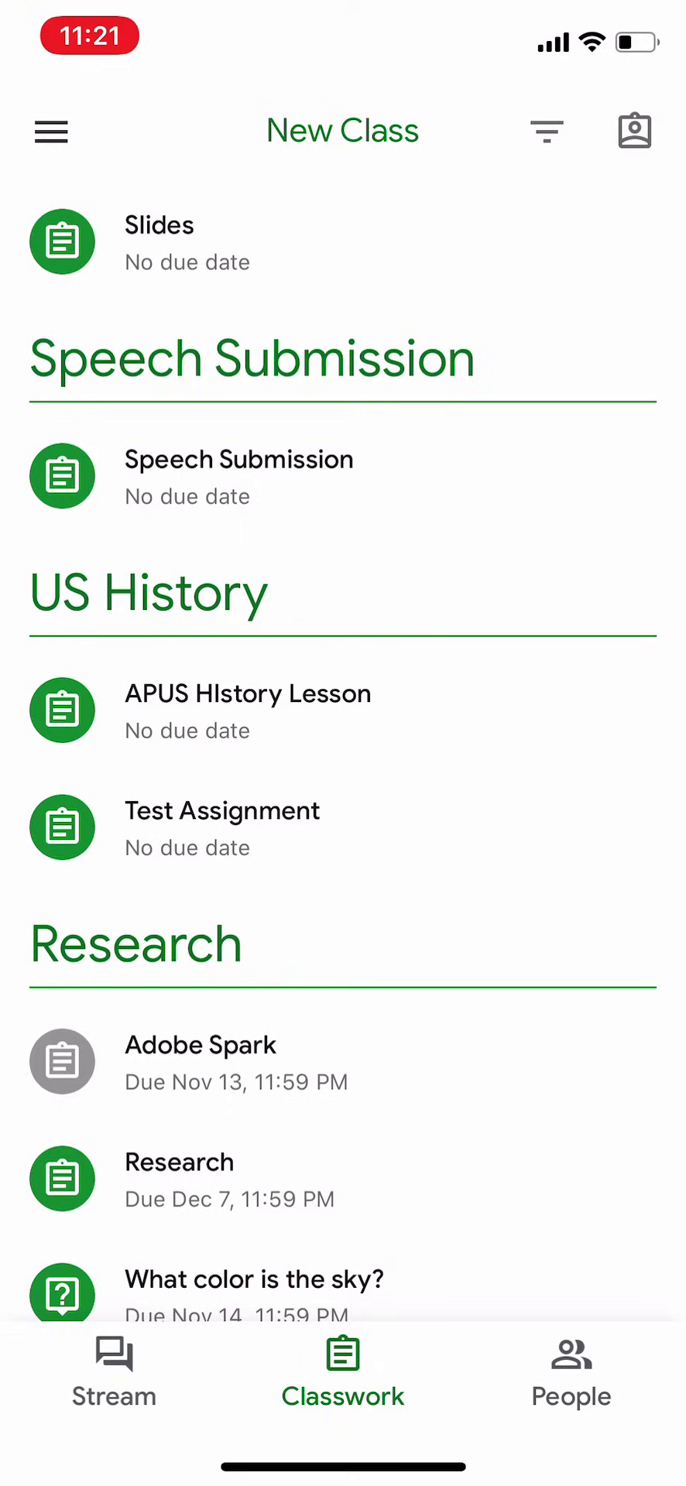
Step: Open Speech Submission, expand Your work full screen, and show the attachment source options
left_click(239, 475)
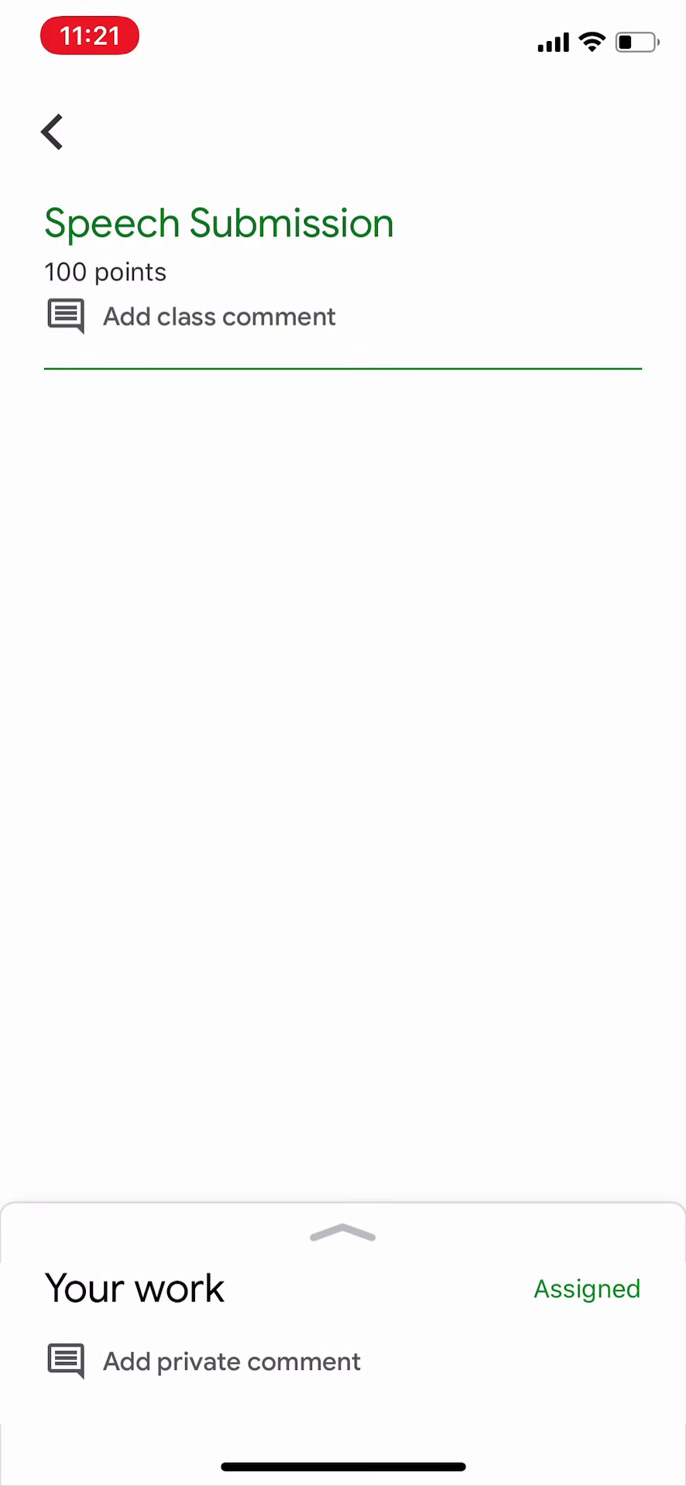
left_click(342, 1239)
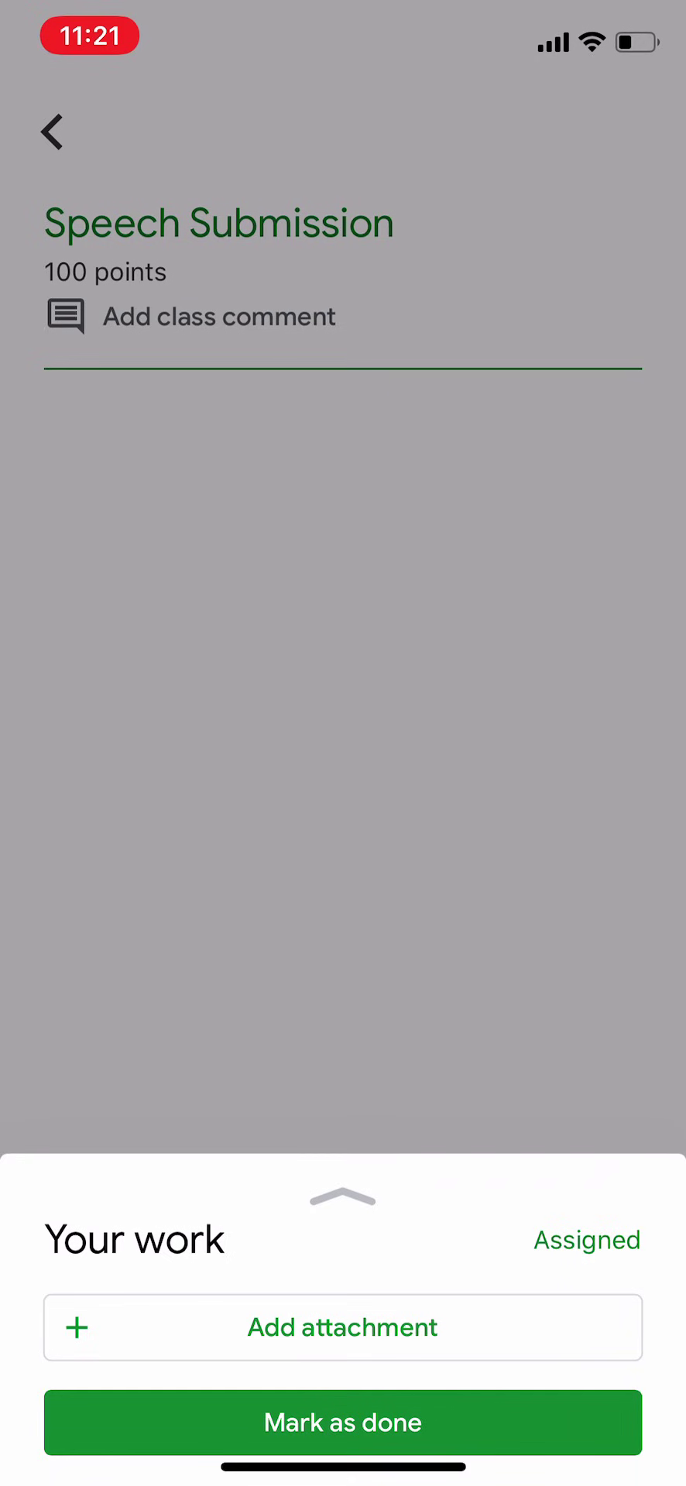
left_click_drag(343, 1198, 342, 109)
left_click(342, 295)
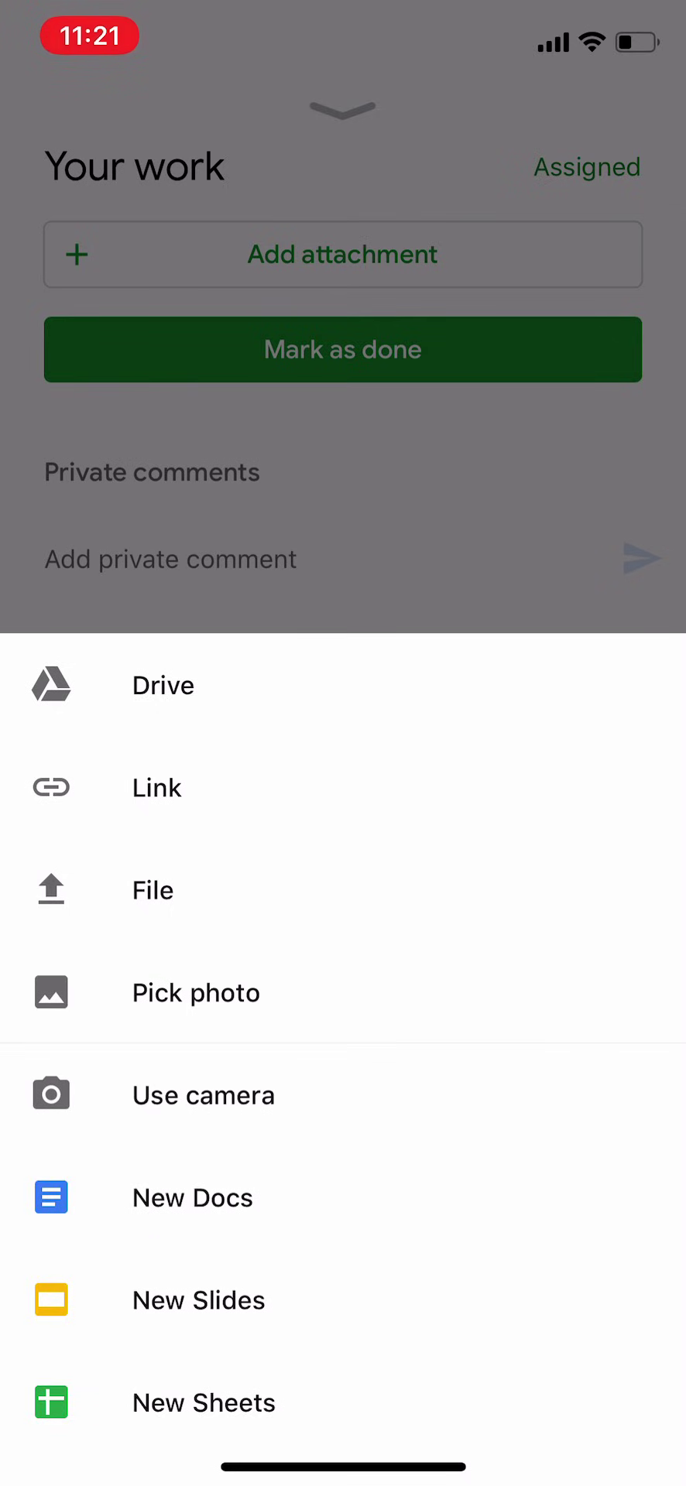
Step: Attach the 0:05 speech video from All Photos to the Speech Submission work
left_click(196, 993)
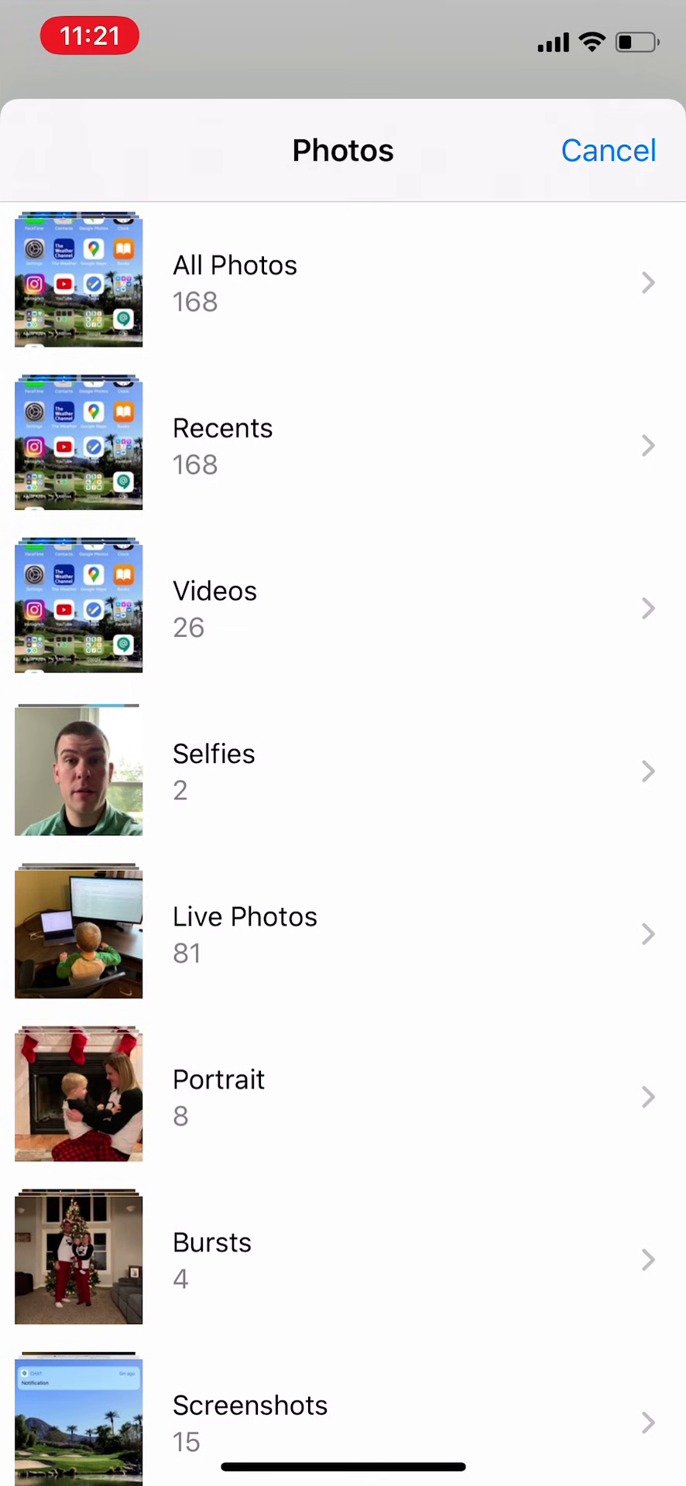
left_click(235, 266)
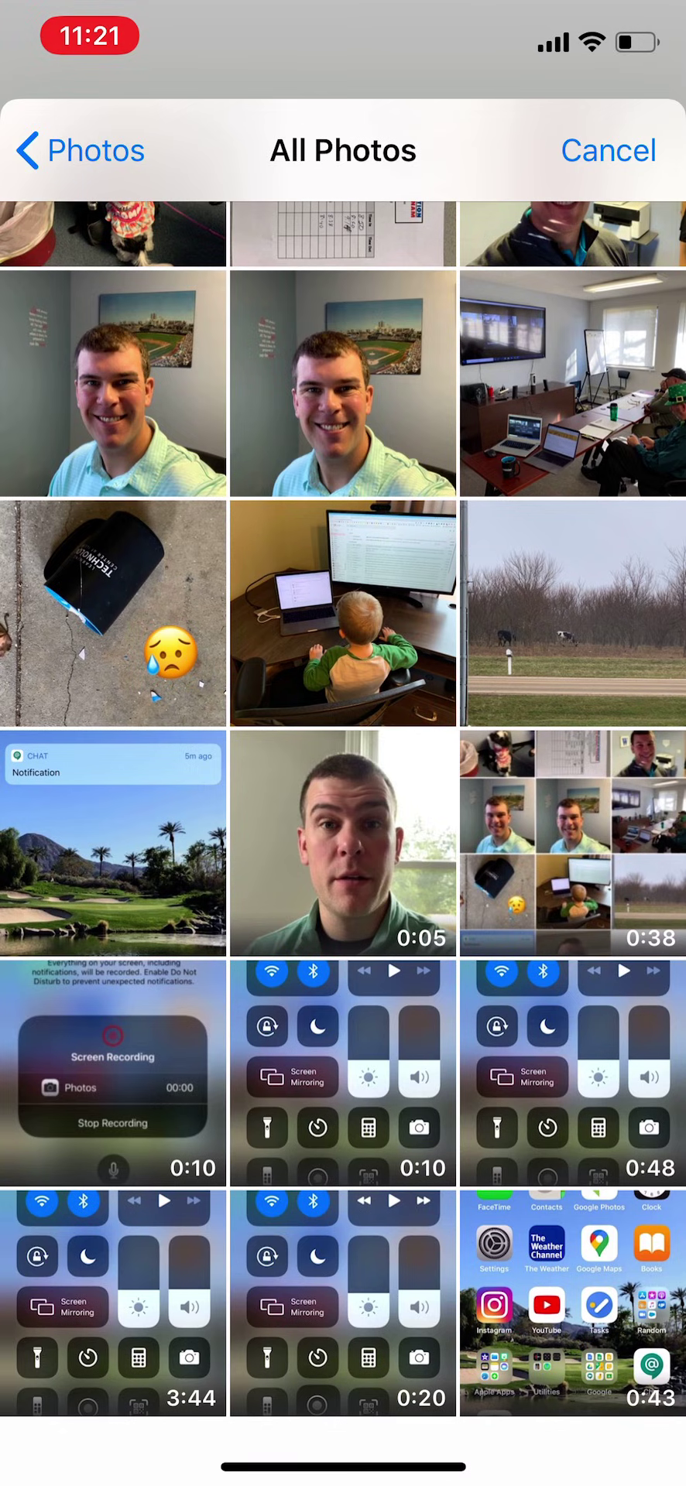
left_click(343, 844)
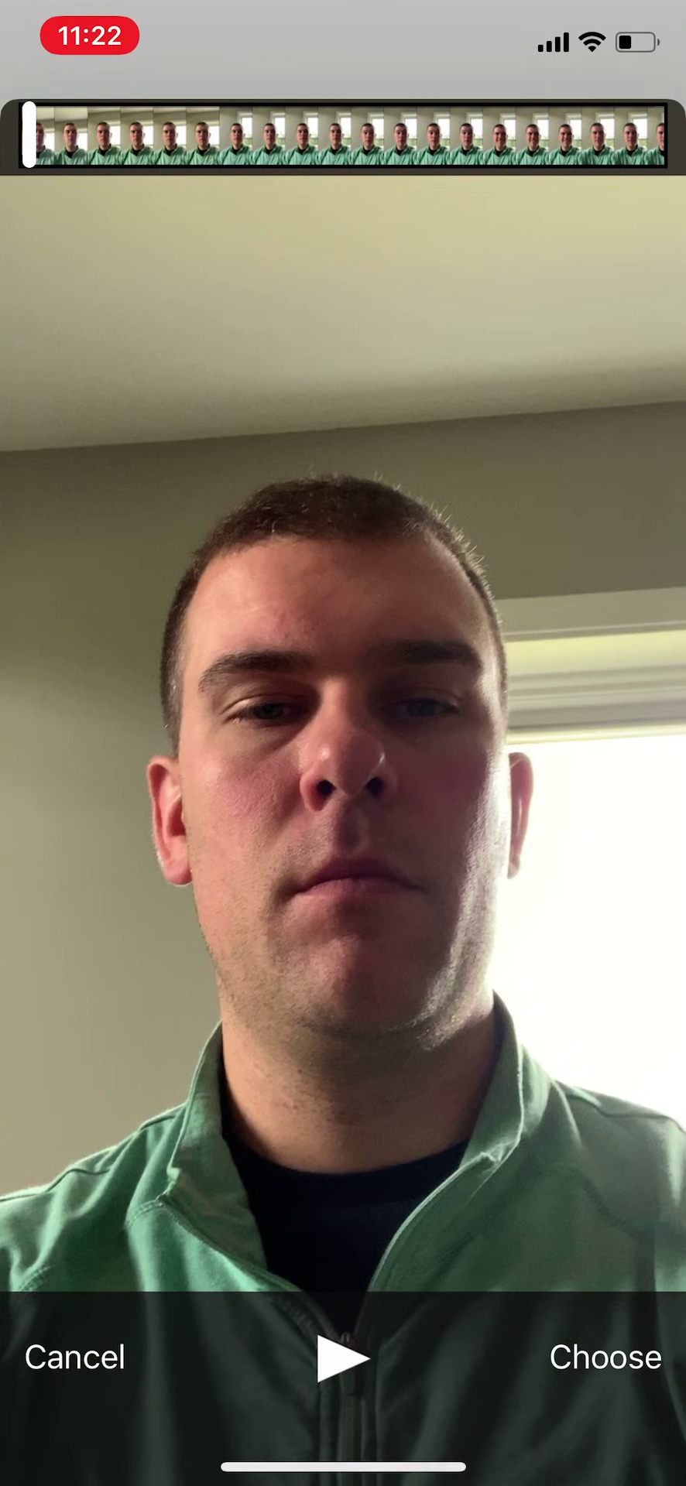
left_click(605, 1357)
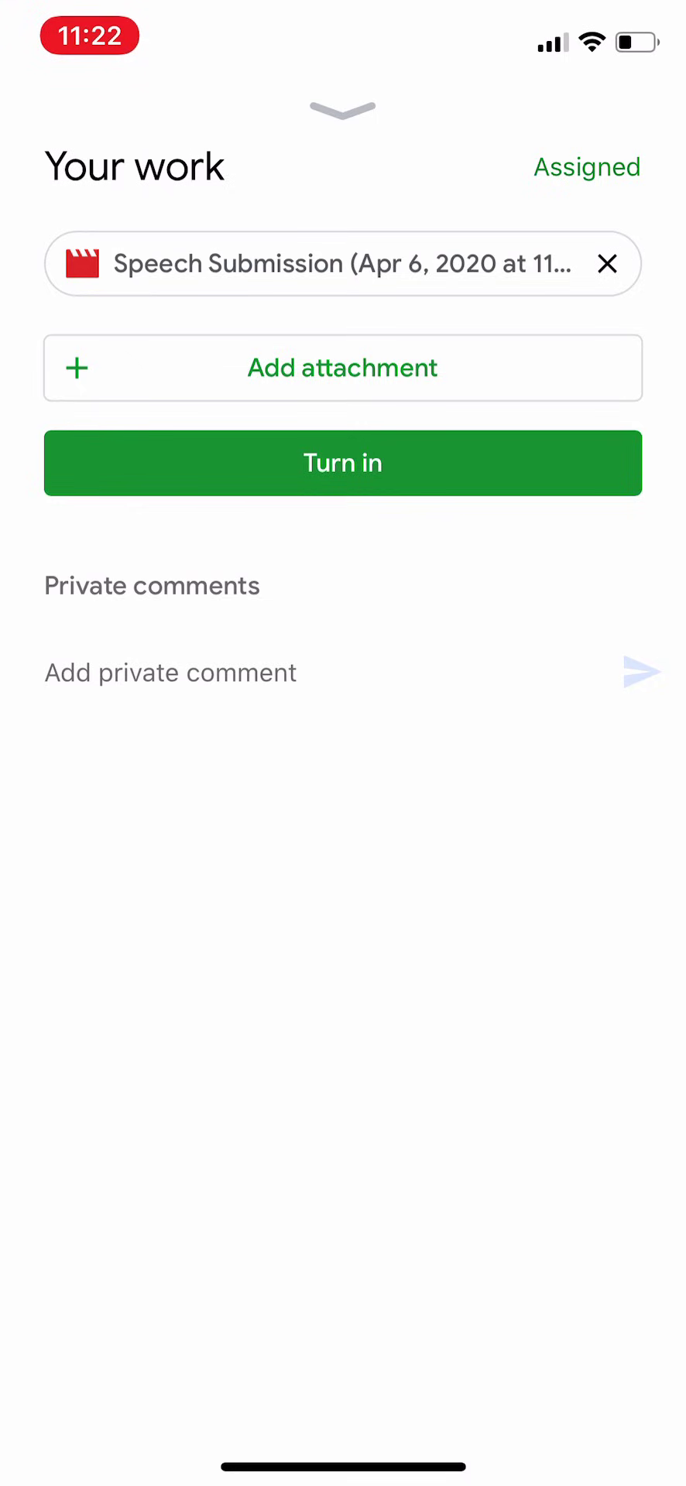
Step: Turn in the Speech Submission assignment with its video, then return to the Google apps folder
left_click(343, 462)
left_click(343, 850)
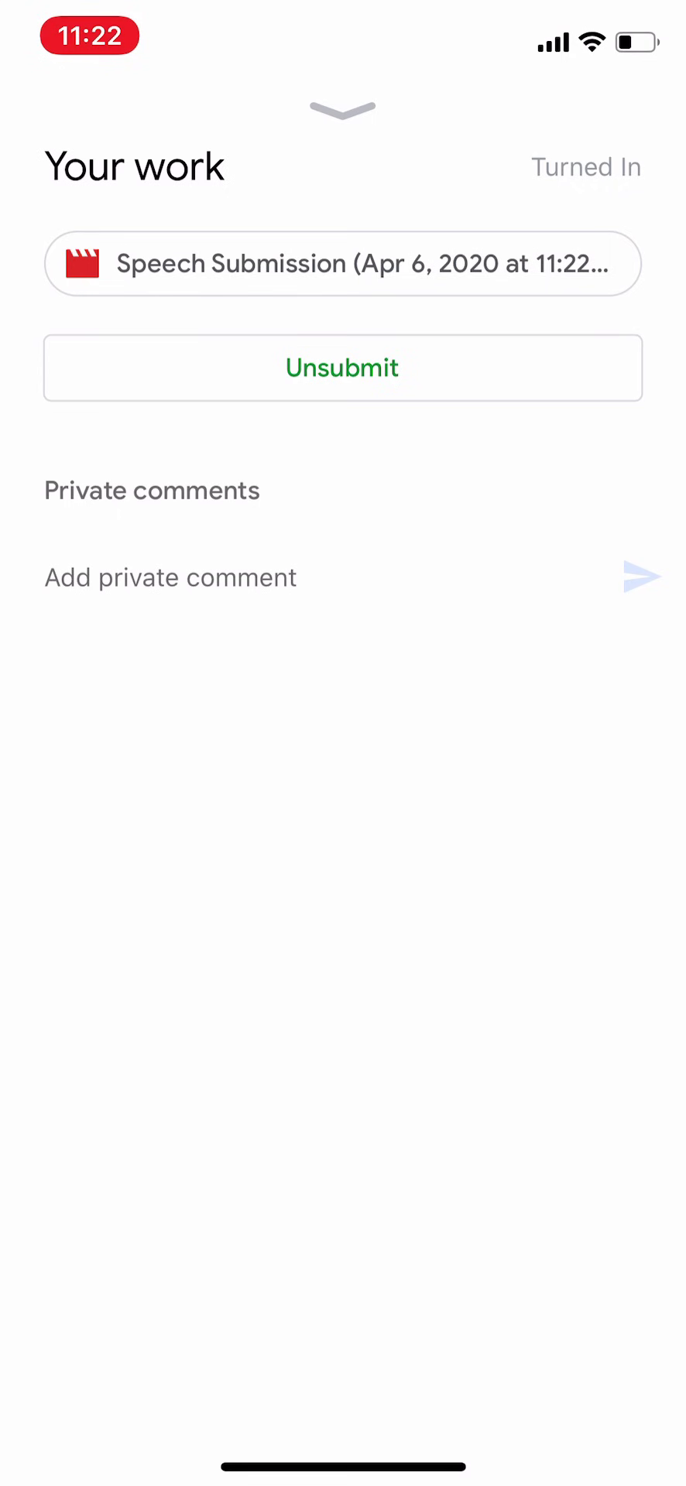
left_click_drag(343, 1467, 343, 928)
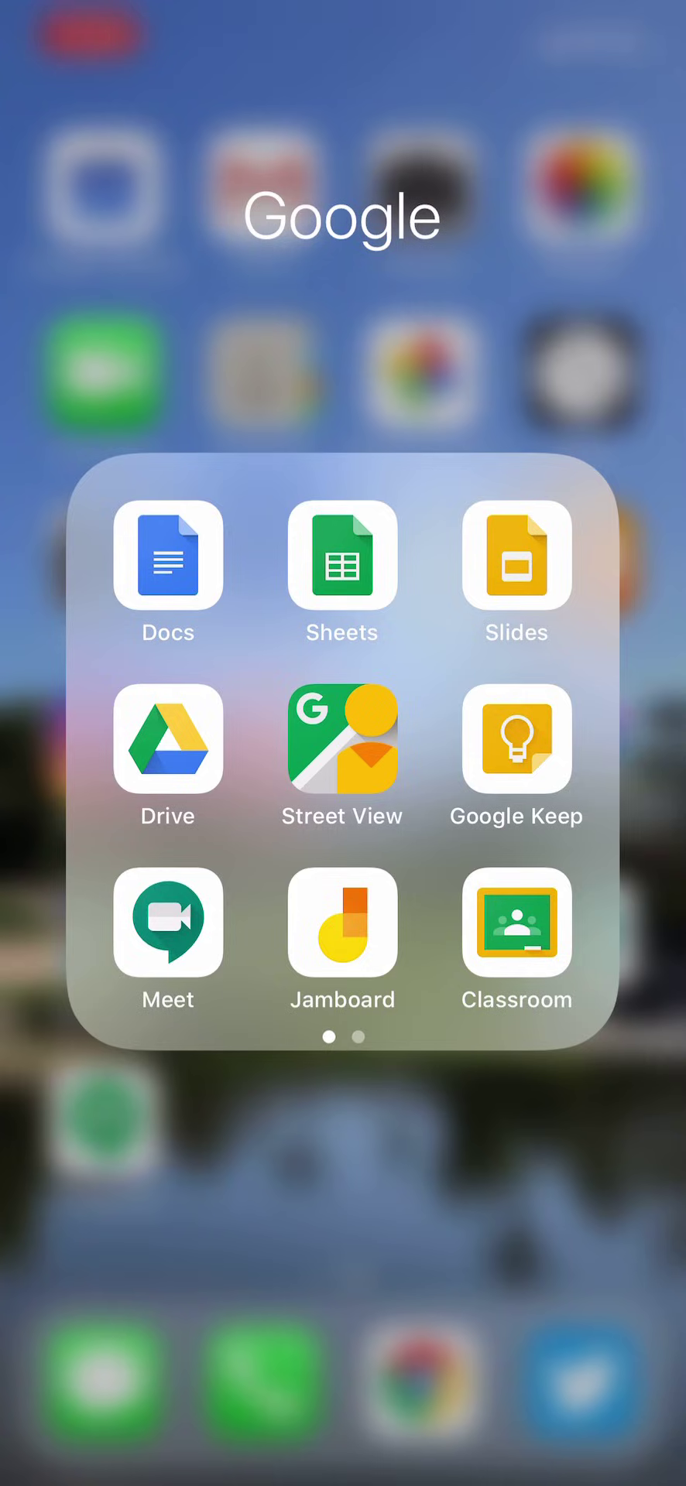
Step: In Google Drive, allow photo access and select the 00:05 speech video from Recents for upload
left_click(168, 740)
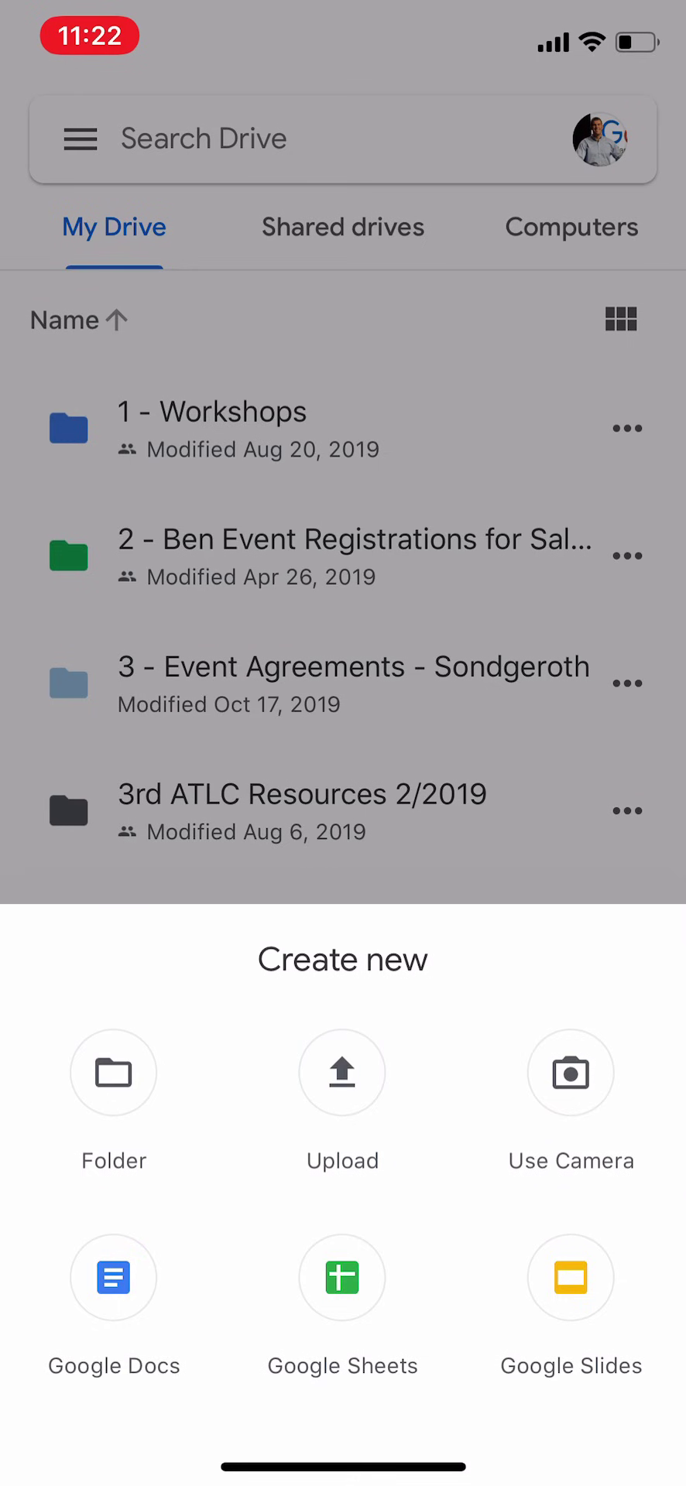
left_click(341, 1072)
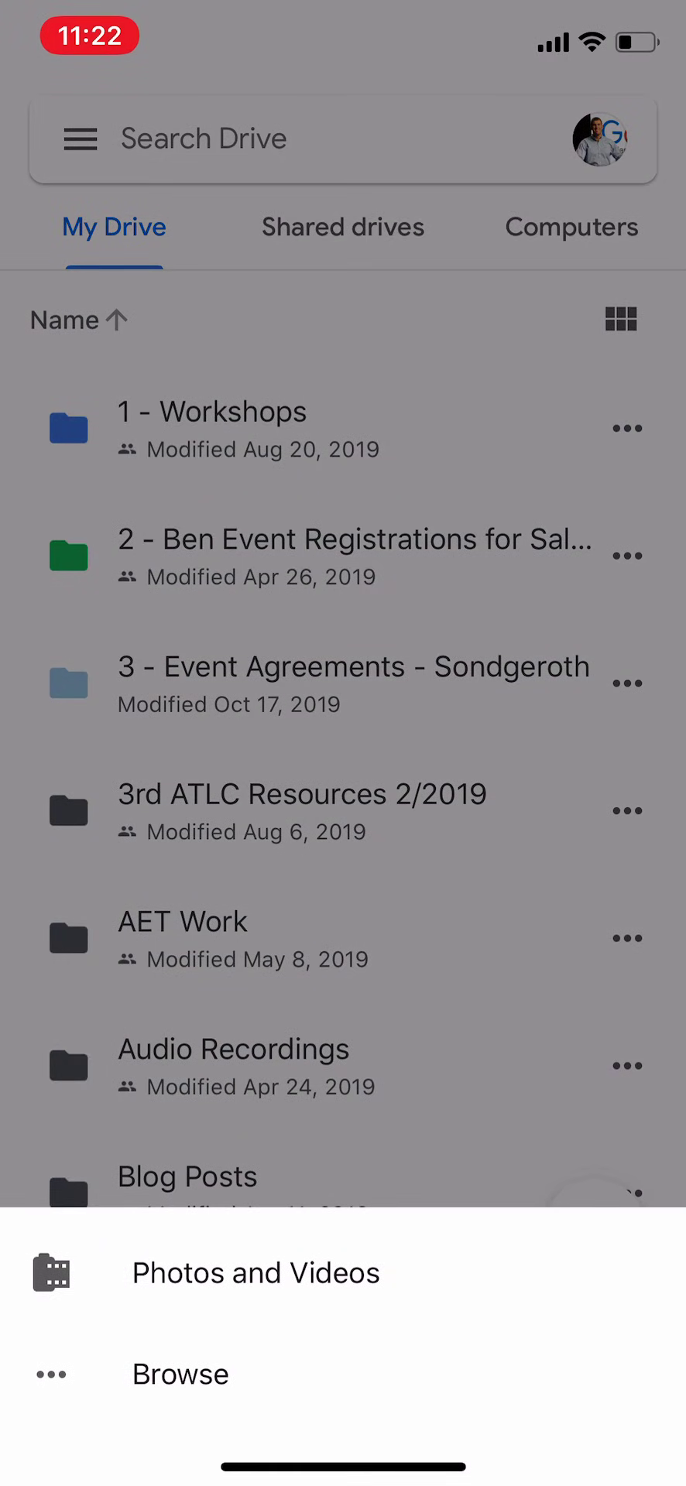
left_click(256, 1274)
left_click(466, 875)
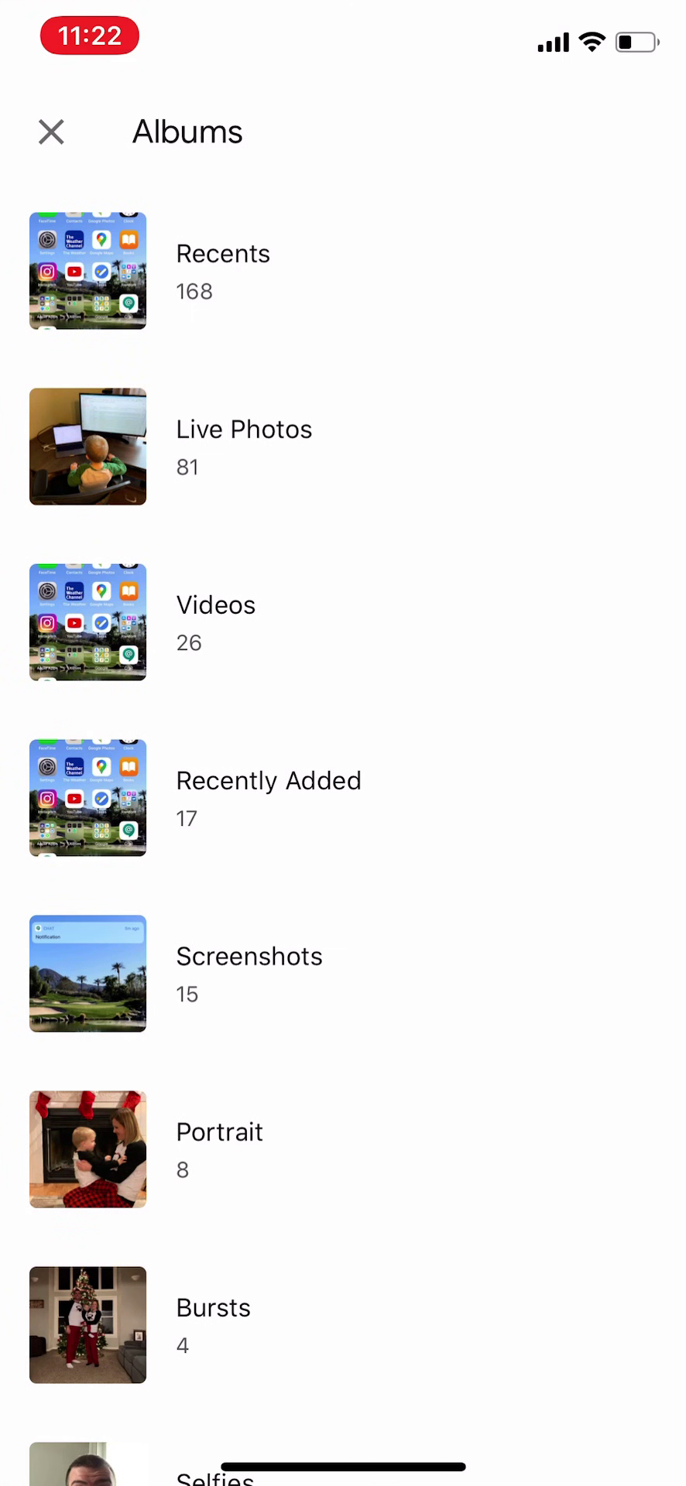
left_click(223, 271)
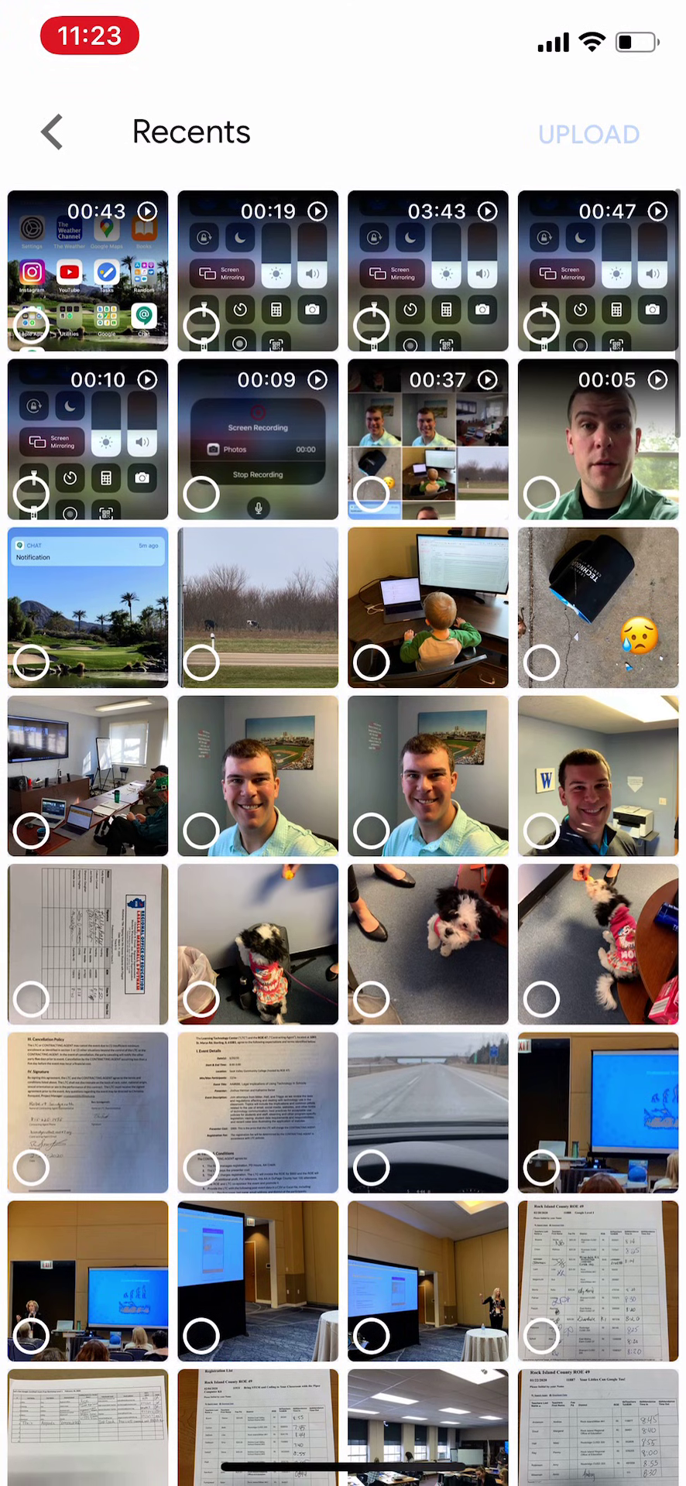
left_click(598, 439)
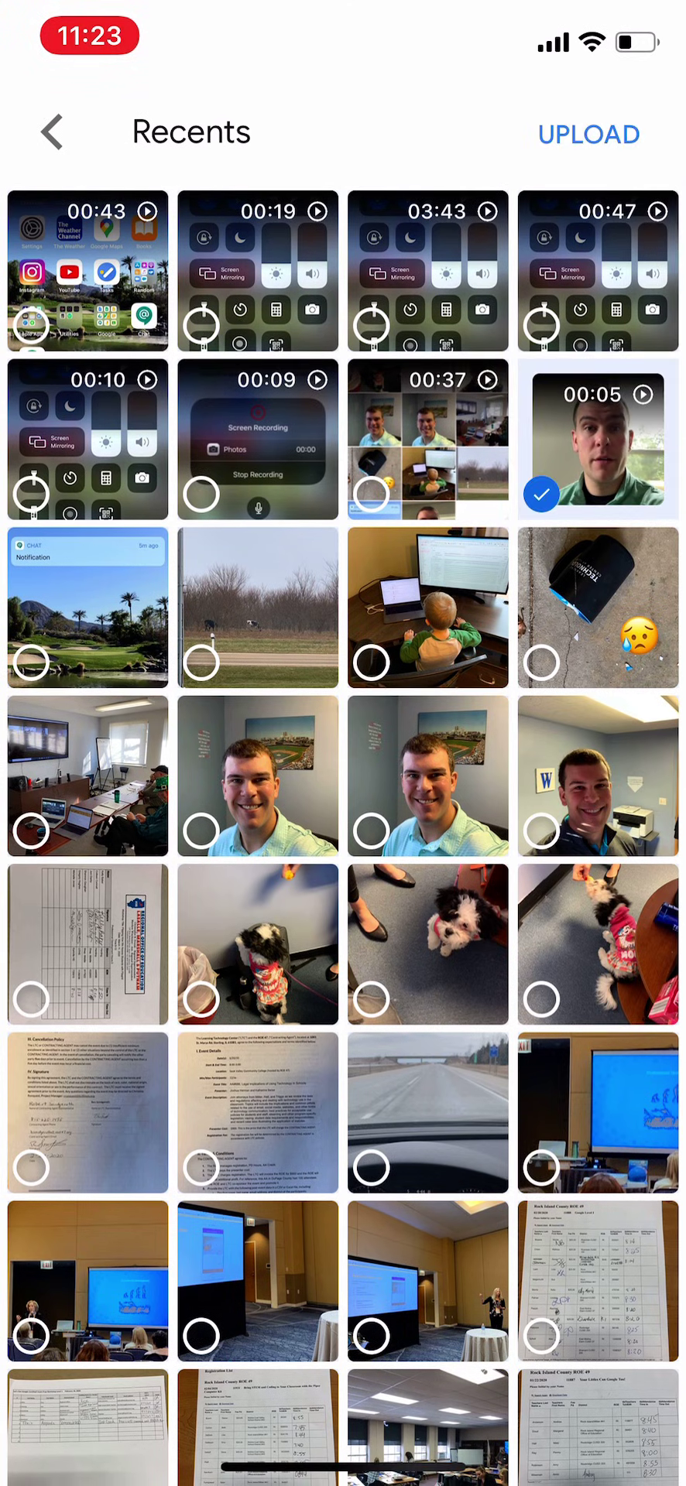
Step: Start uploading IMG_0255.MOV to My Drive
left_click(589, 135)
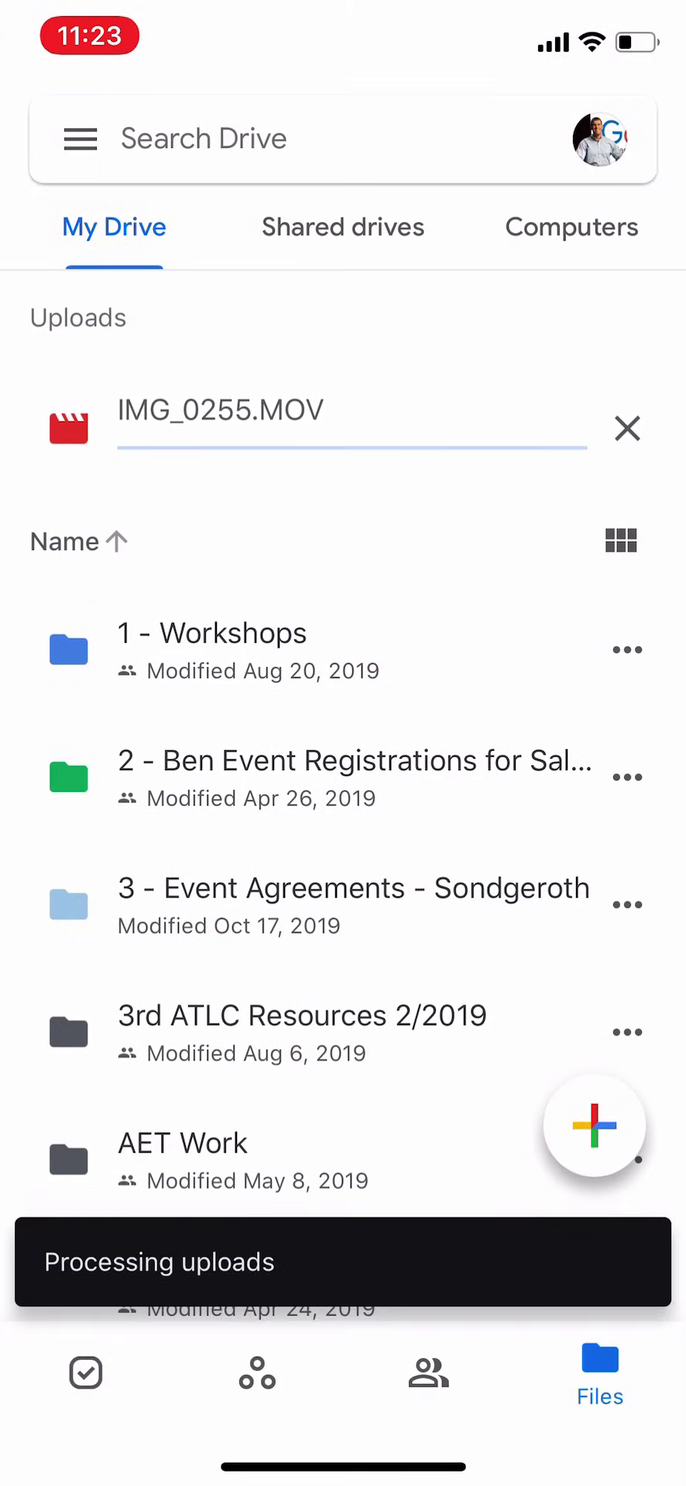